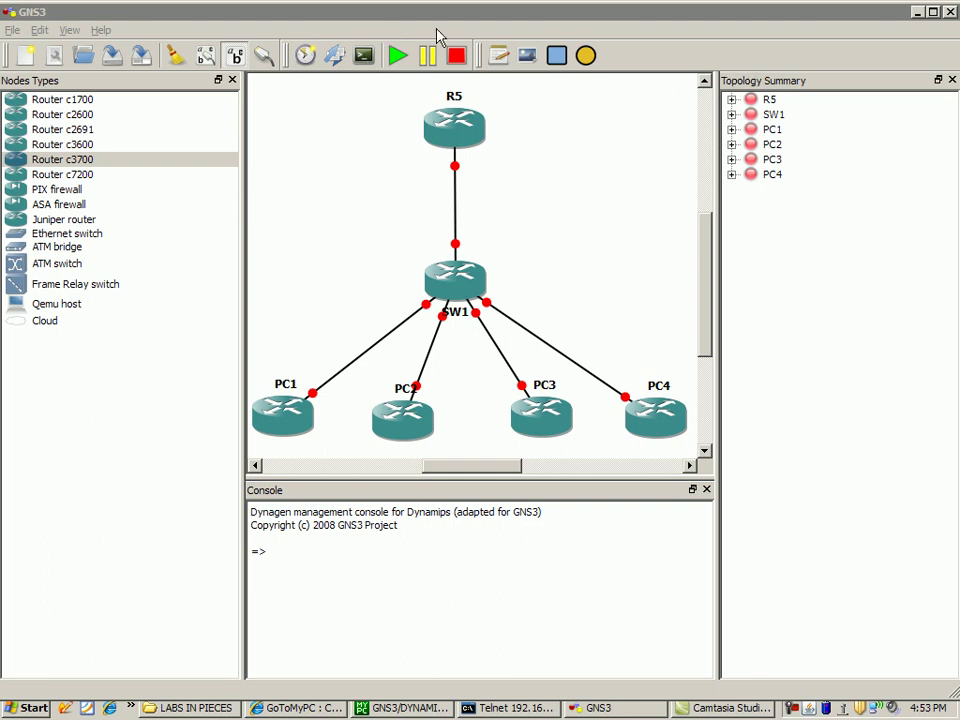
# - Add a 'vlan 13' text note and drag it directly beneath PC1
pyautogui.click(490, 60)
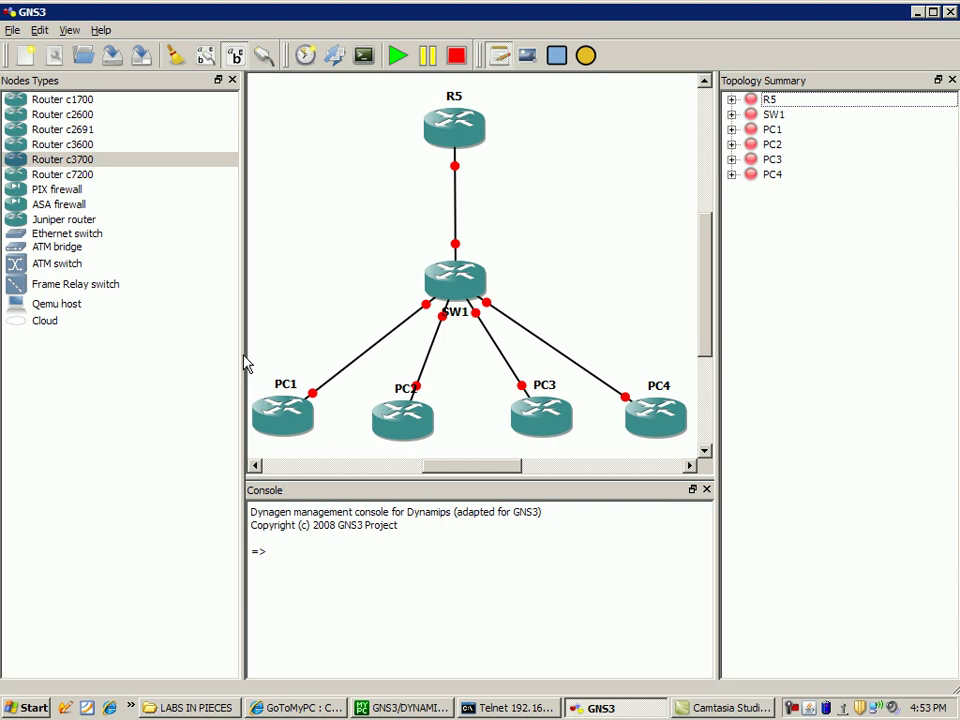
pyautogui.click(302, 328)
pyautogui.write('vlan 13')
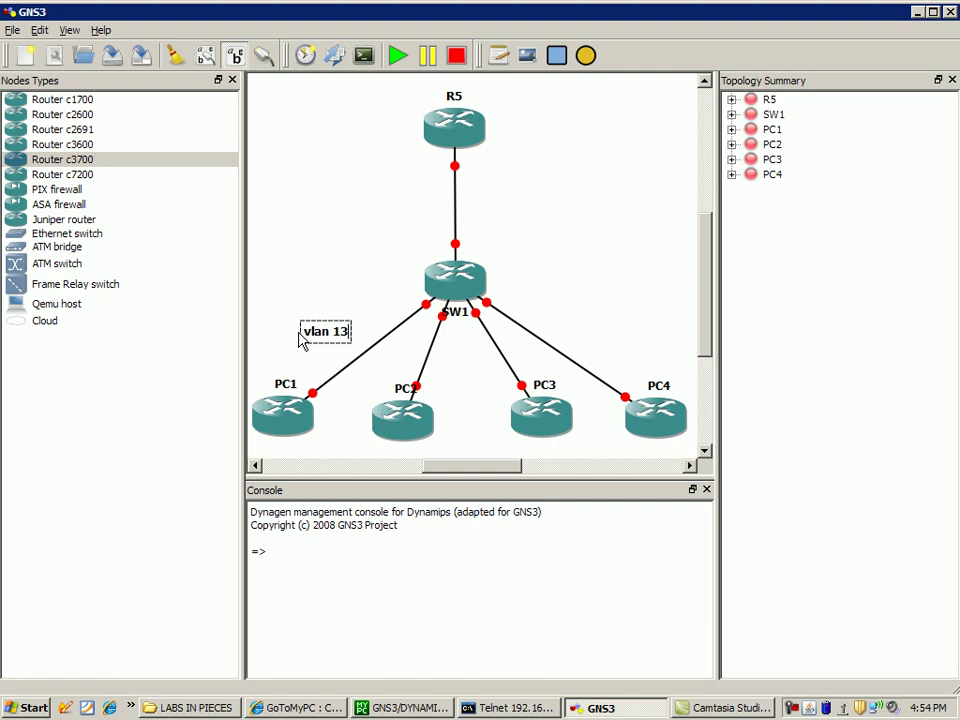
pyautogui.click(325, 297)
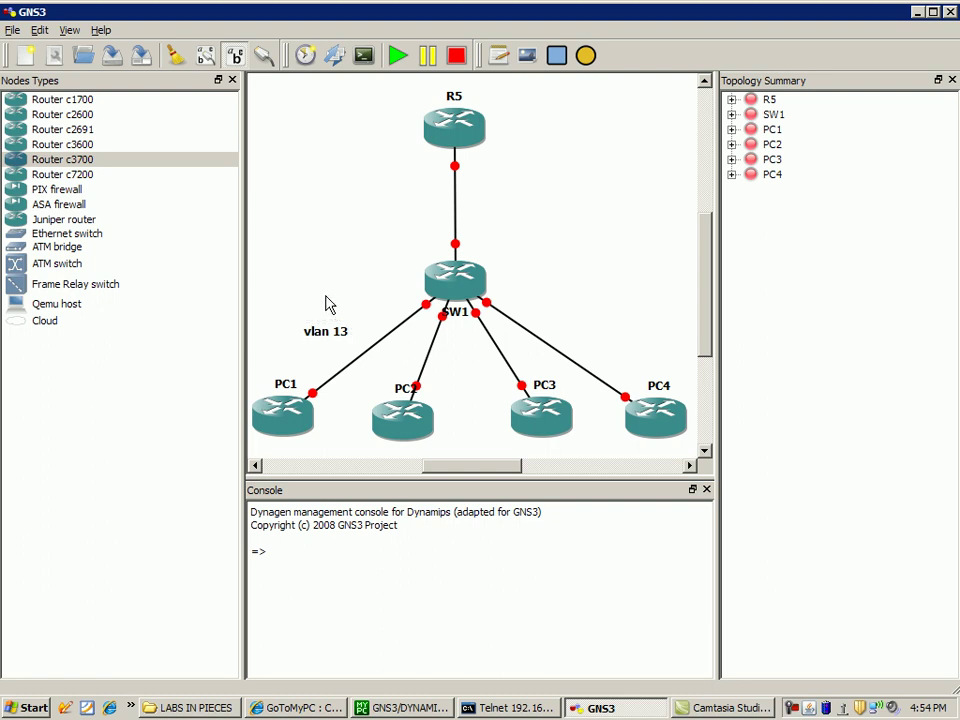
pyautogui.moveTo(318, 332); pyautogui.dragTo(310, 343)
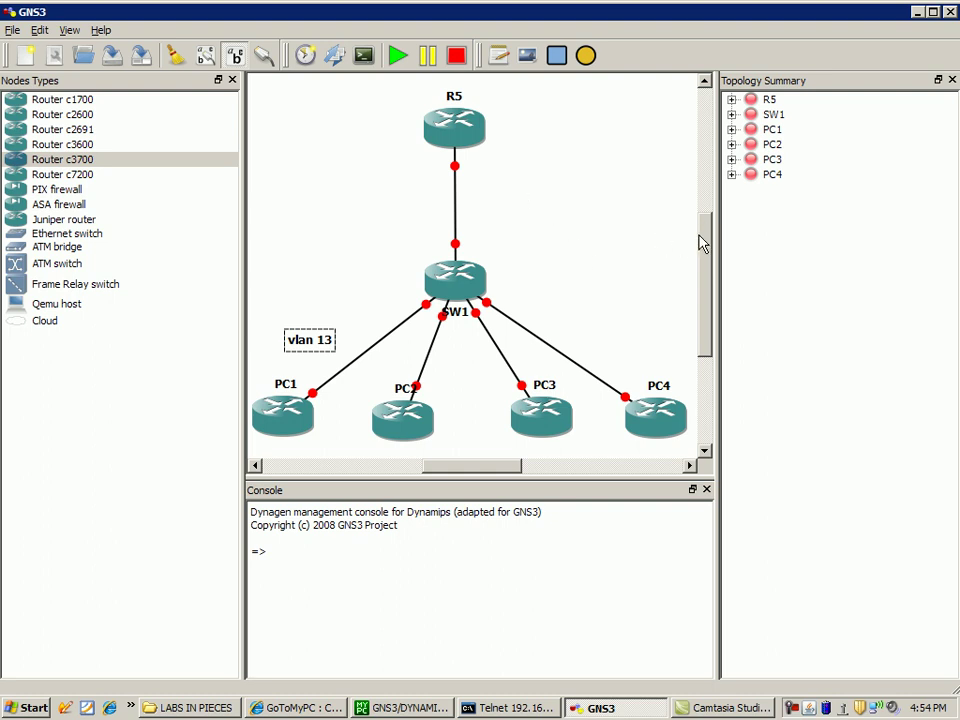
pyautogui.moveTo(707, 240); pyautogui.dragTo(705, 251)
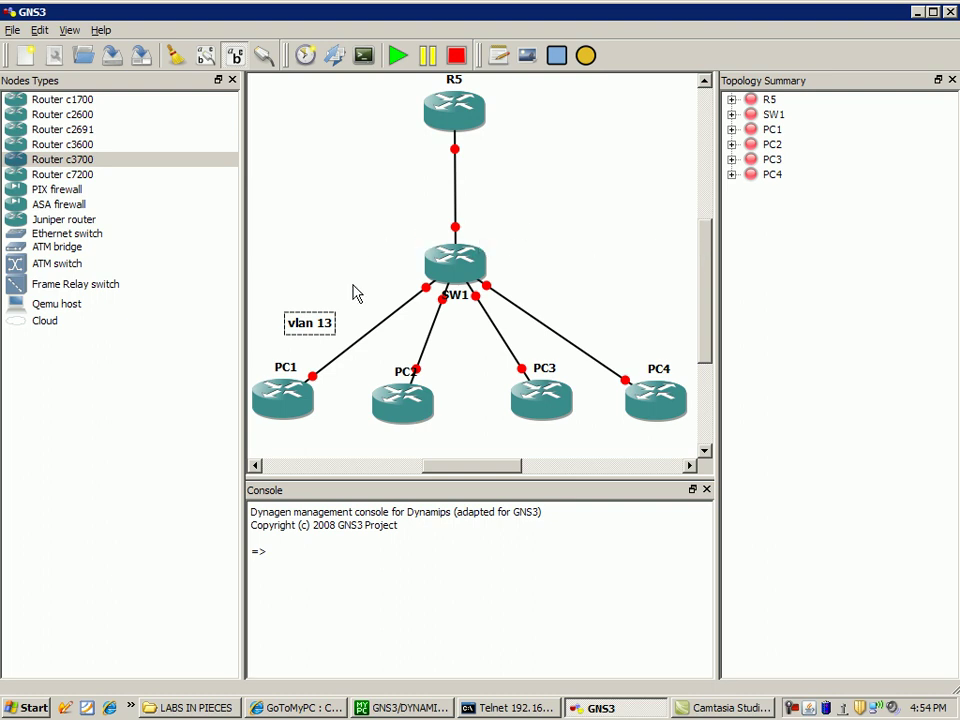
pyautogui.moveTo(313, 336); pyautogui.dragTo(283, 447)
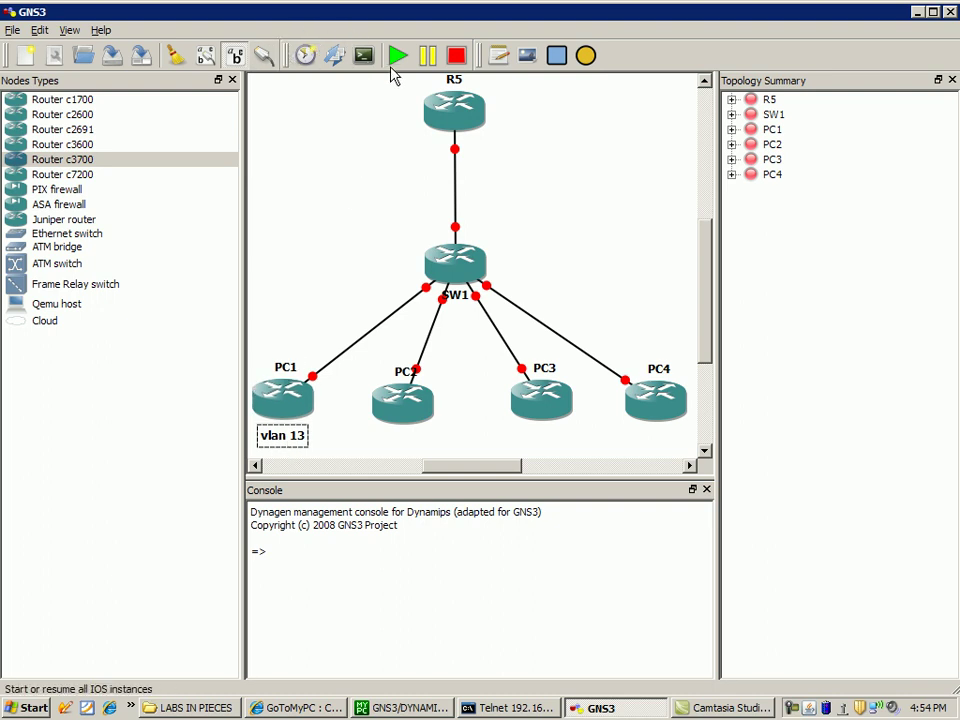
# - Add a 'vlan 13' note below PC3 and a 'vlan 24' note below PC2
pyautogui.click(499, 55)
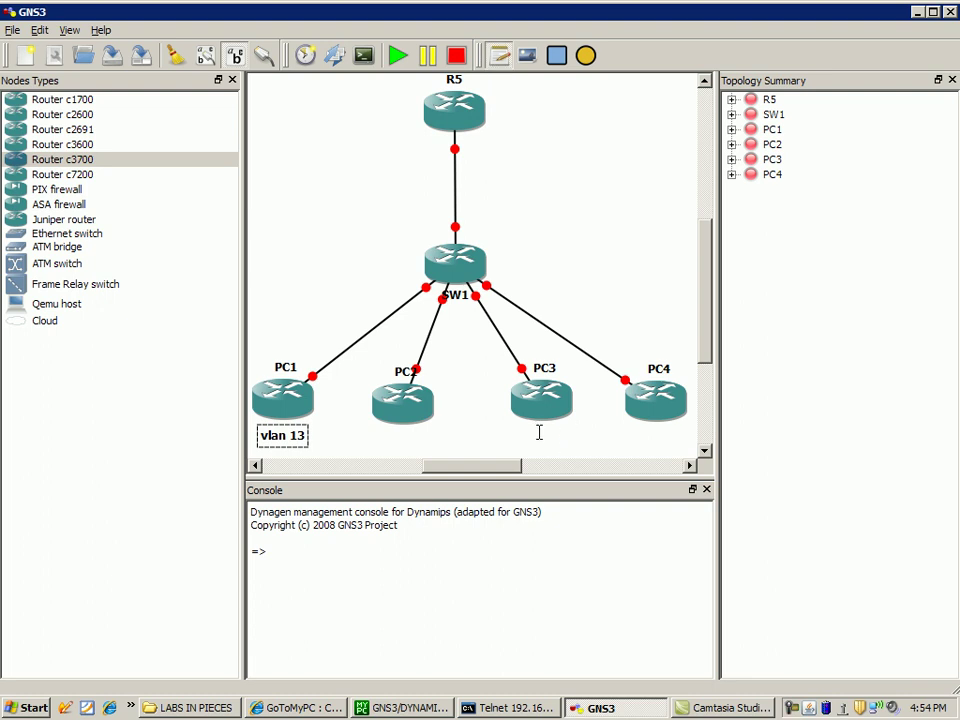
pyautogui.click(539, 432)
pyautogui.write('vlan')
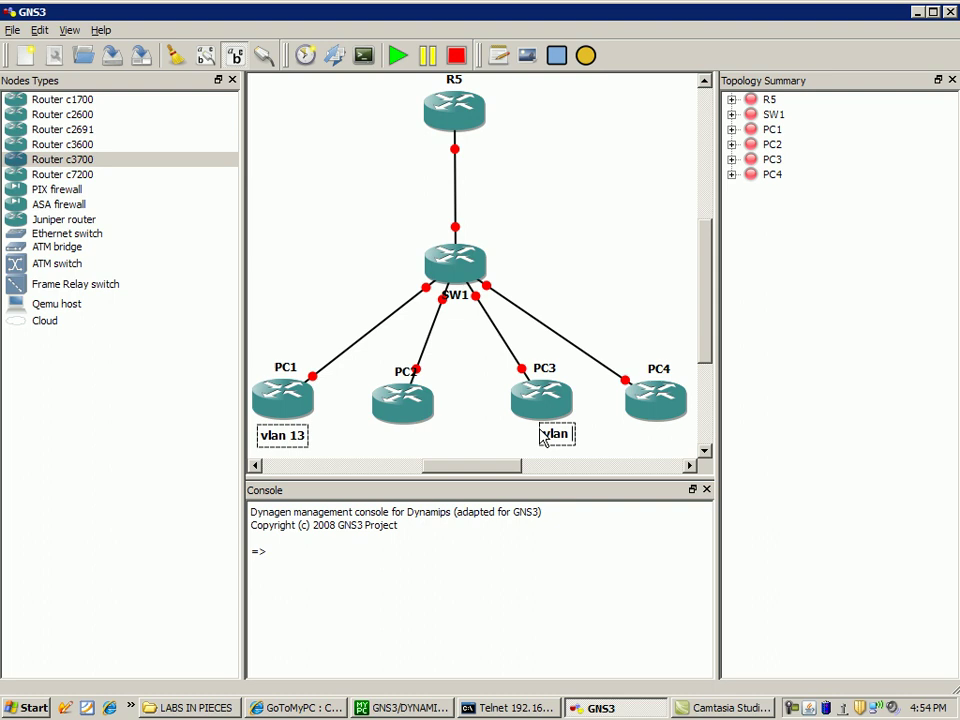
pyautogui.write(' 13')
pyautogui.click(385, 440)
pyautogui.write('vlan')
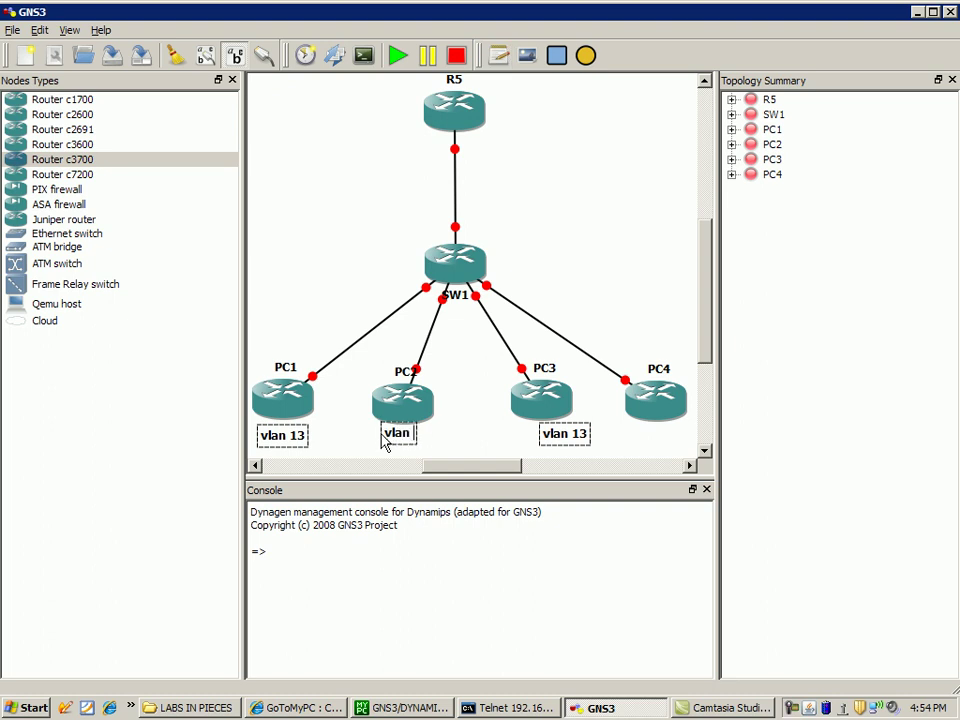
pyautogui.write(' 24')
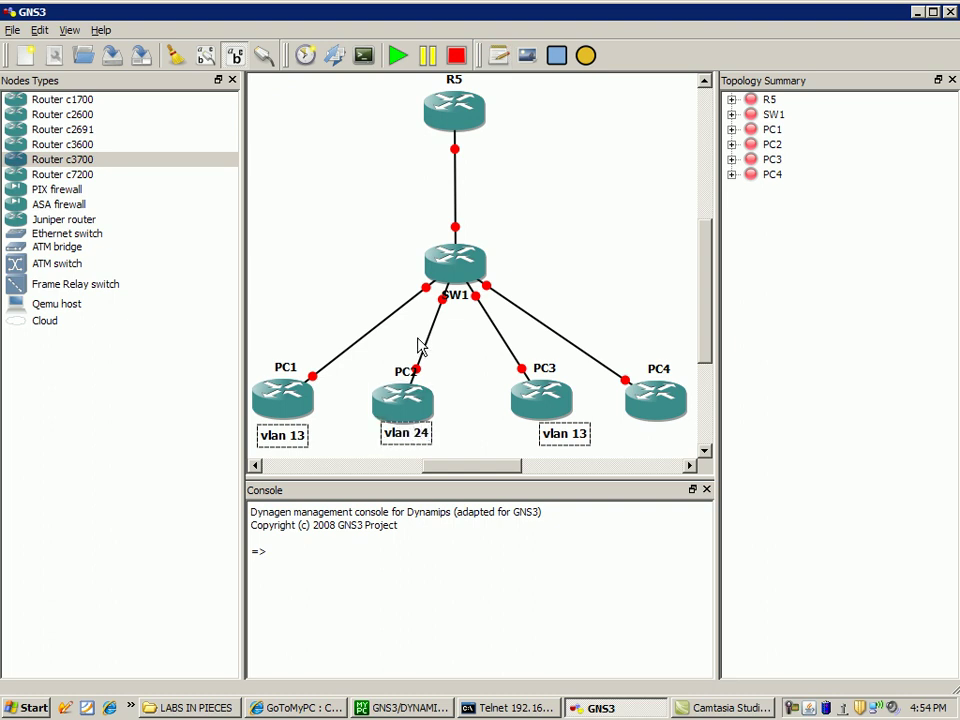
# - Add a 'vlan 24' note below PC4, correcting the mistyped '23', then select it
pyautogui.click(498, 55)
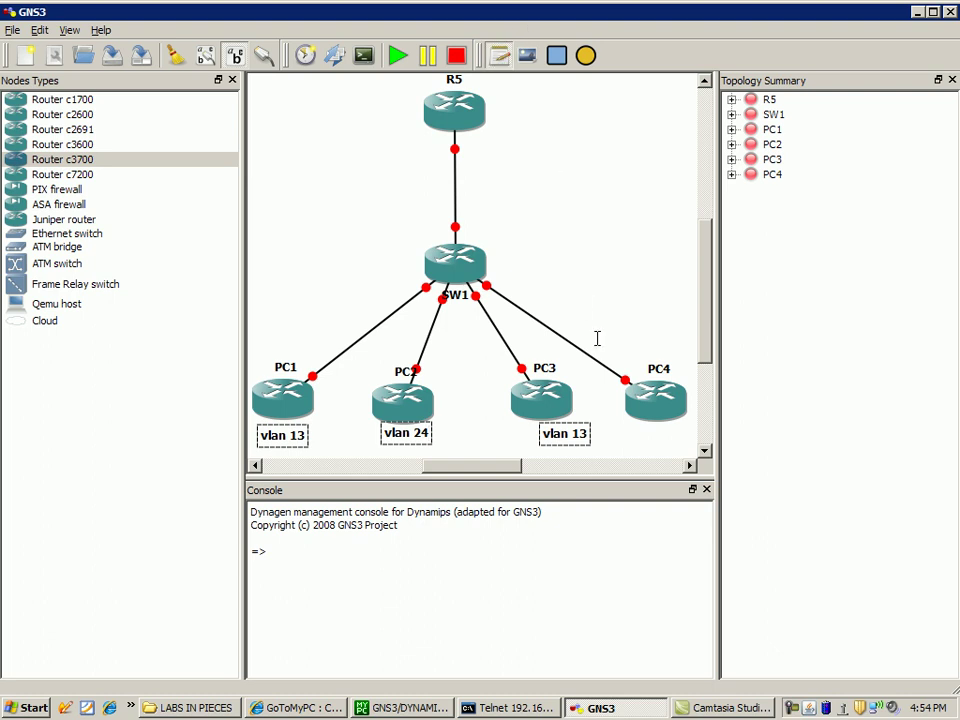
pyautogui.click(646, 437)
pyautogui.write('vla')
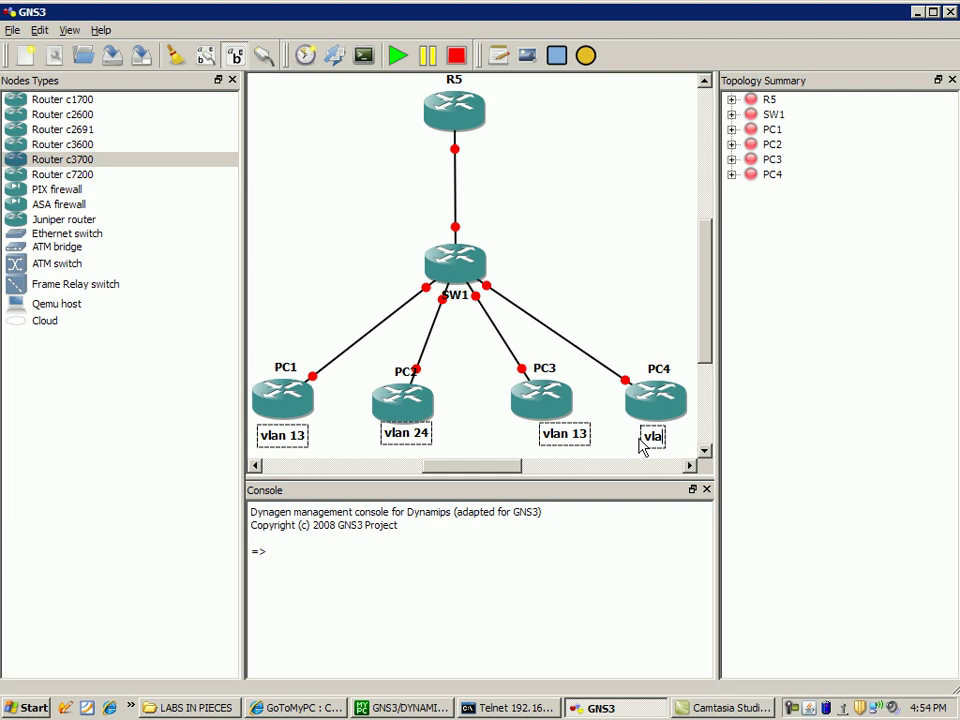
pyautogui.write('n 23')
pyautogui.press('BackSpace')
pyautogui.write('4')
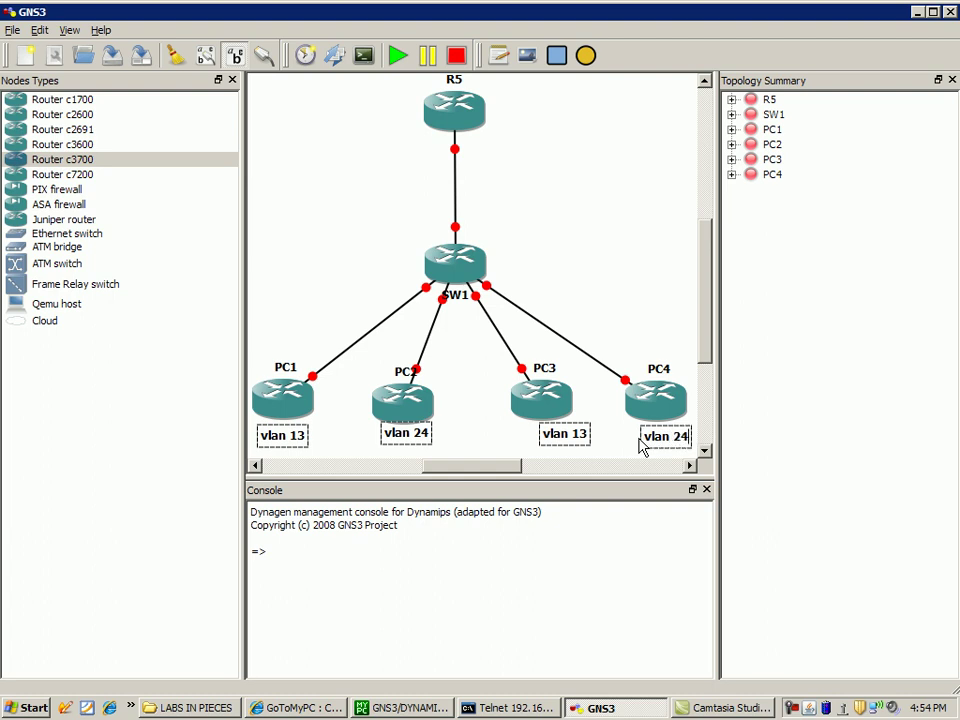
pyautogui.click(555, 233)
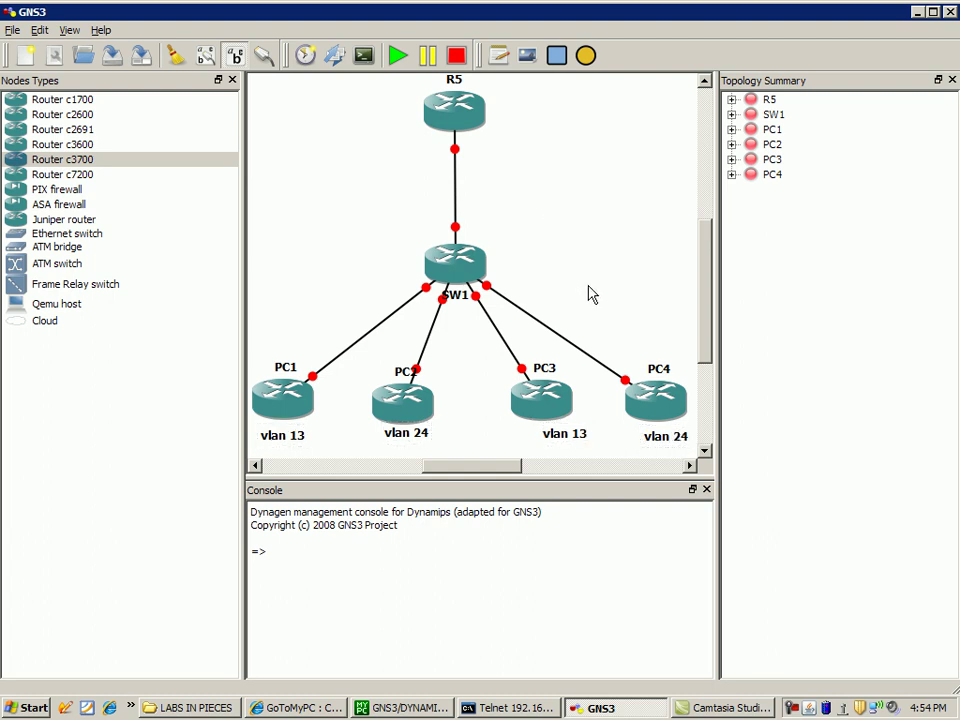
pyautogui.click(658, 444)
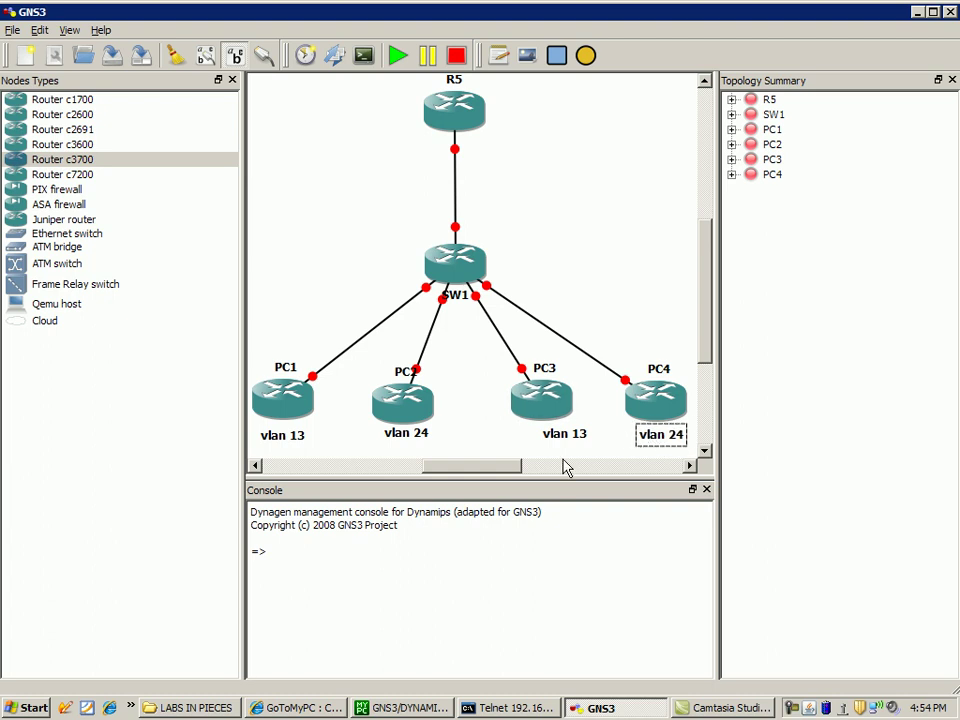
# - Shift PC3's 'vlan 13' note slightly left so it sits centred under PC3
pyautogui.moveTo(566, 447); pyautogui.dragTo(547, 440)
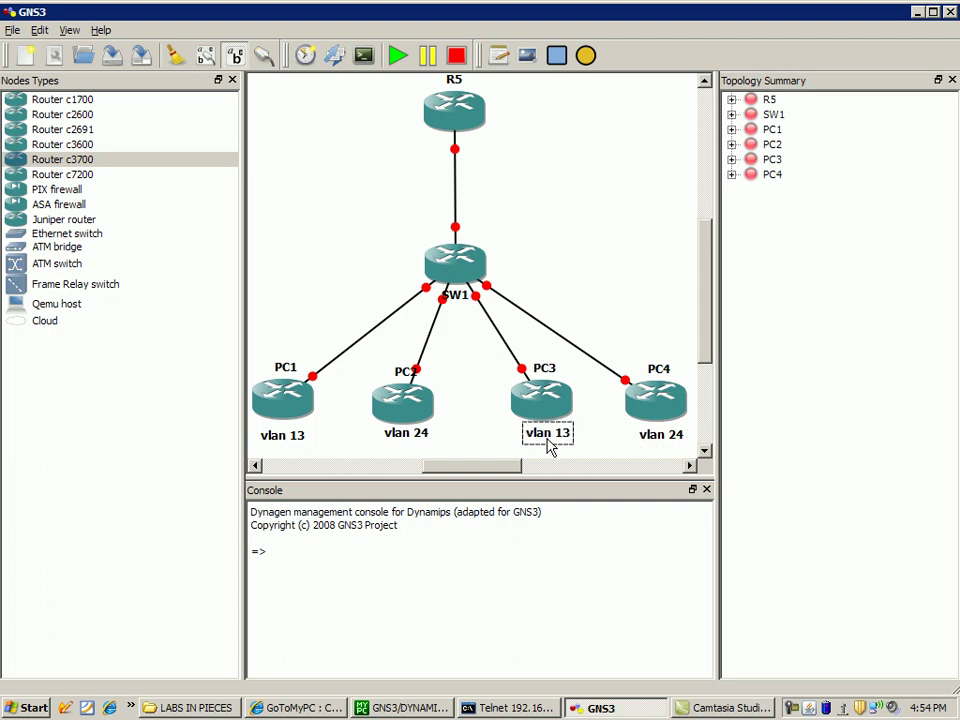
# - Deselect the vlan 13 note and read the info tooltips for SW1 and PC1
pyautogui.click(386, 225)
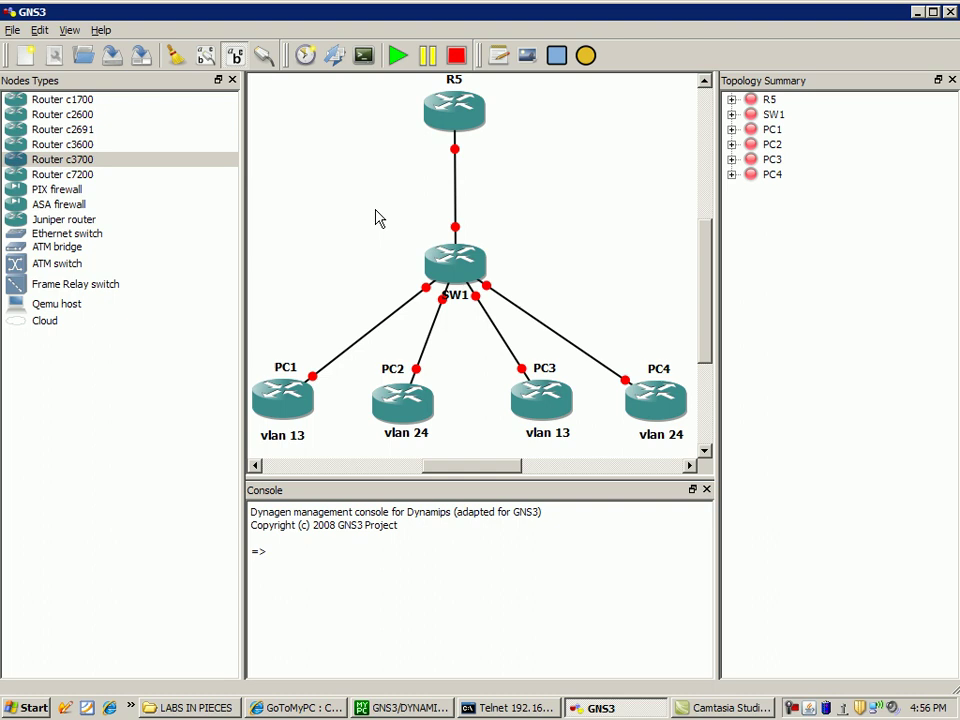
pyautogui.moveTo(437, 259)
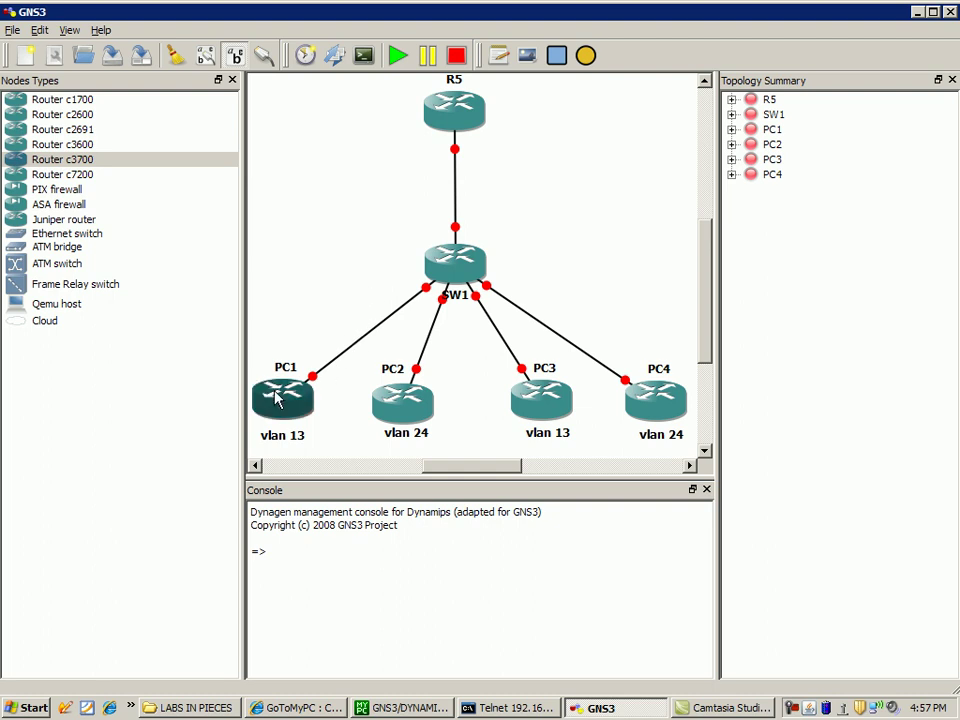
pyautogui.moveTo(276, 398)
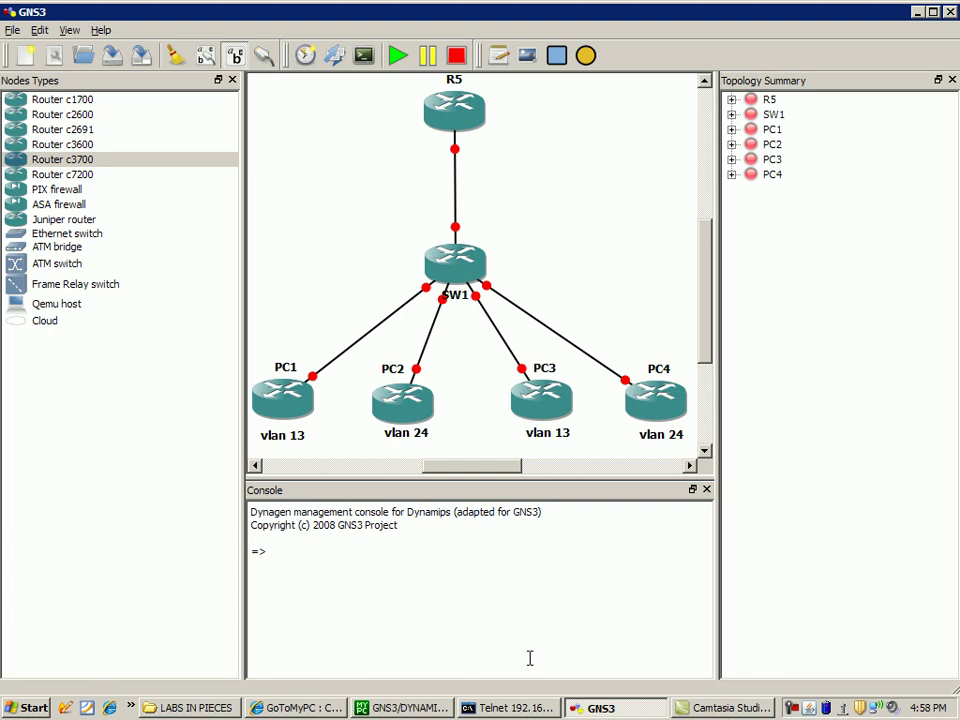
pyautogui.click(520, 708)
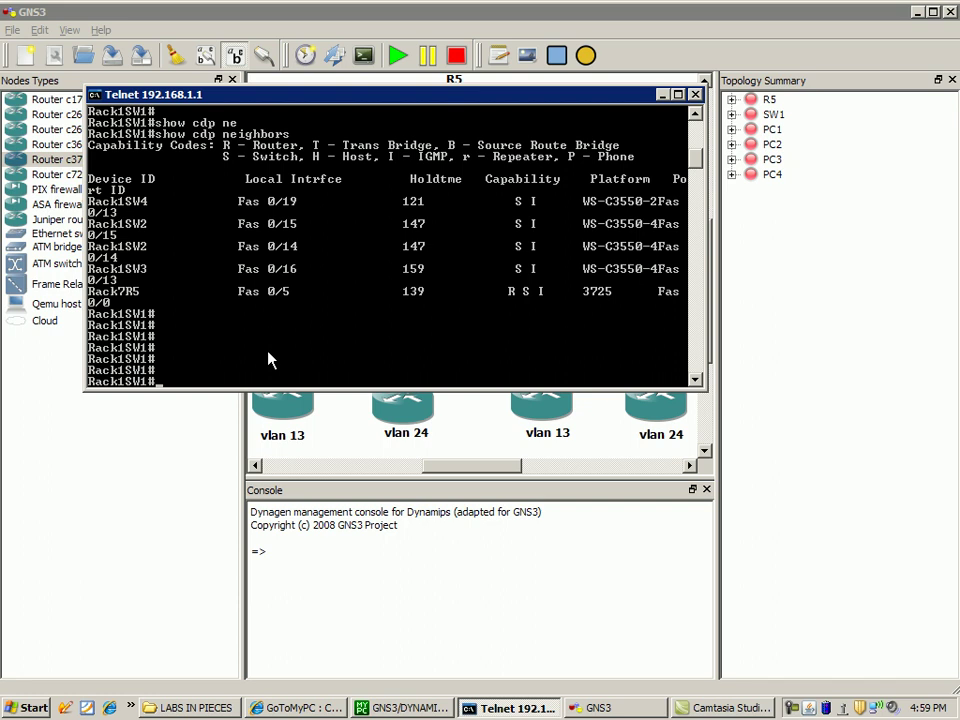
pyautogui.click(349, 418)
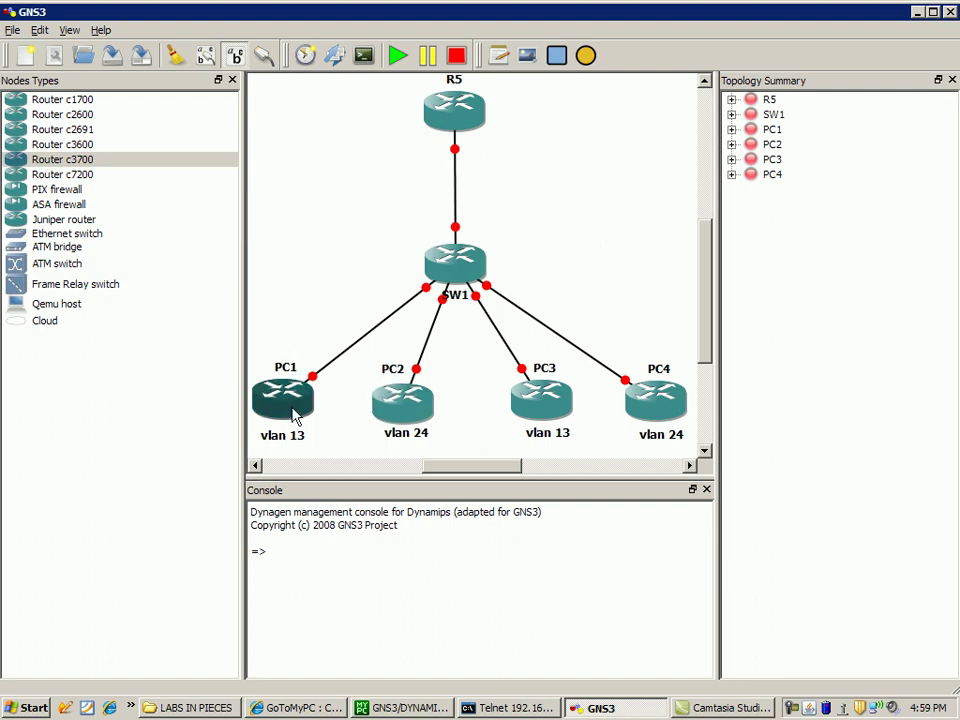
pyautogui.moveTo(292, 408)
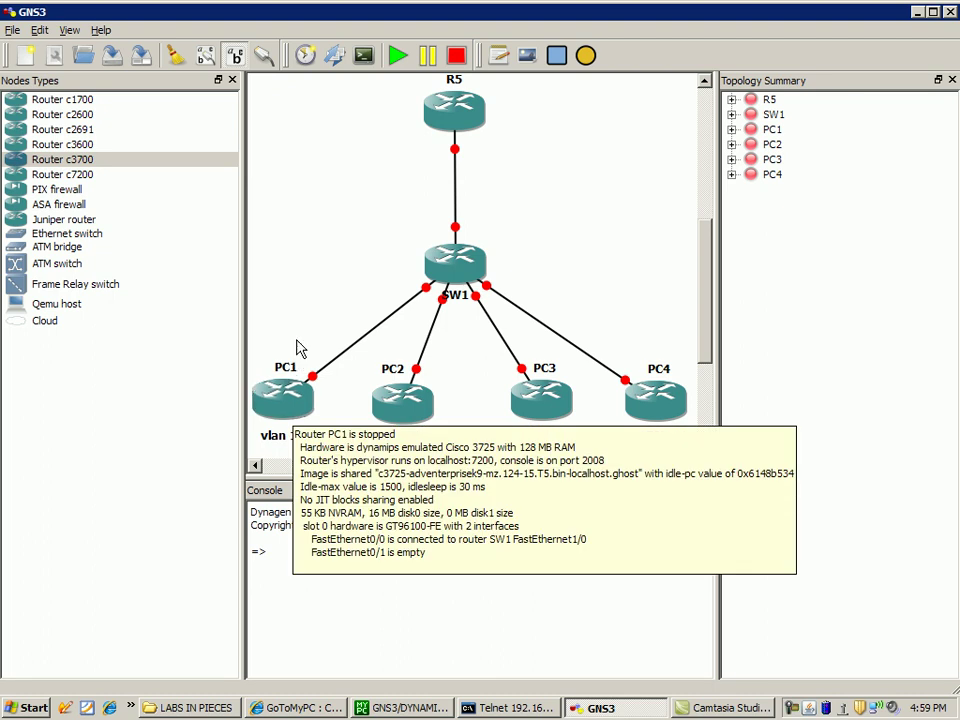
pyautogui.click(294, 392)
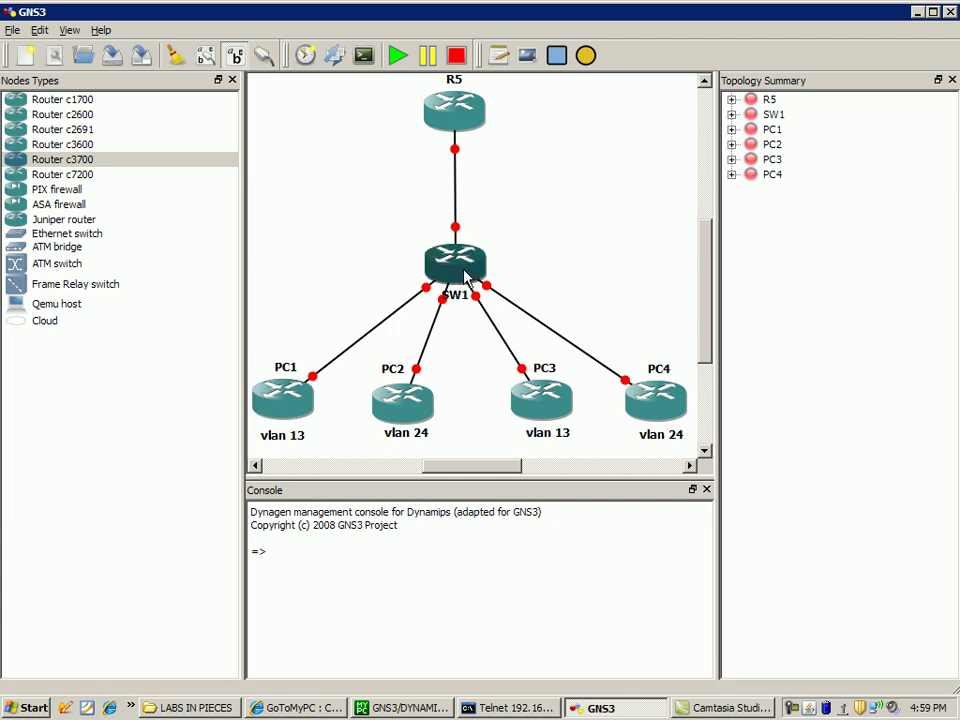
pyautogui.moveTo(441, 278)
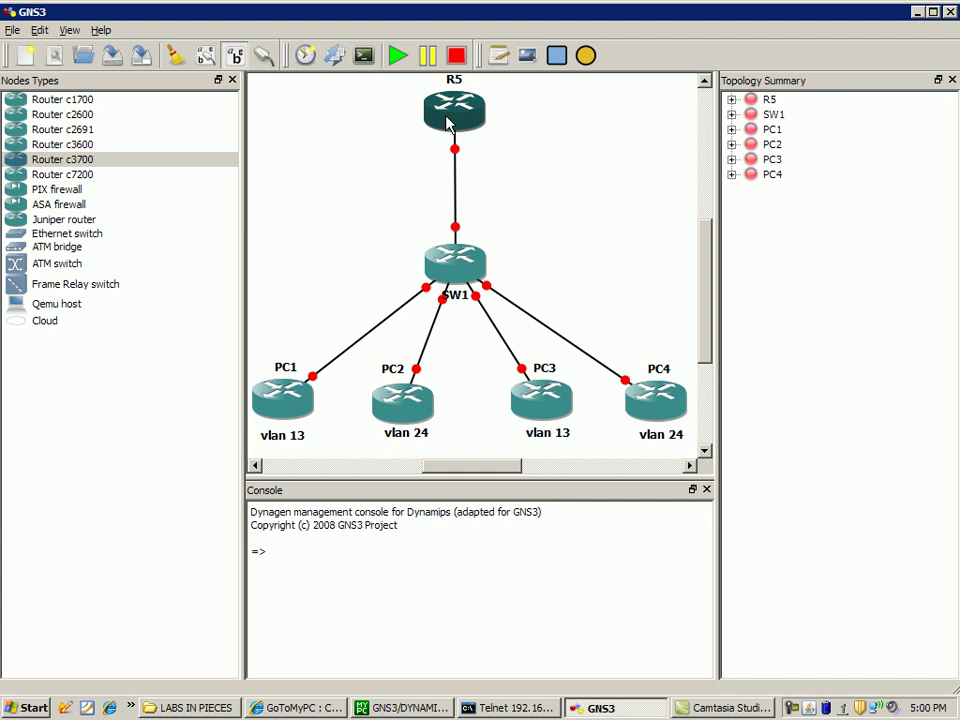
pyautogui.moveTo(455, 125)
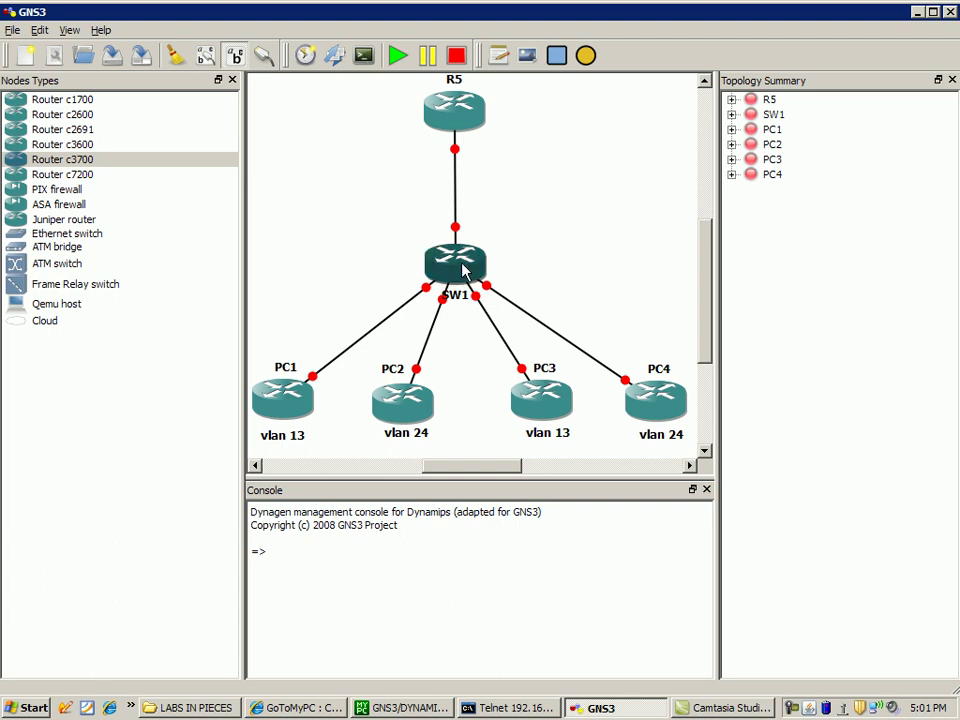
pyautogui.moveTo(462, 270)
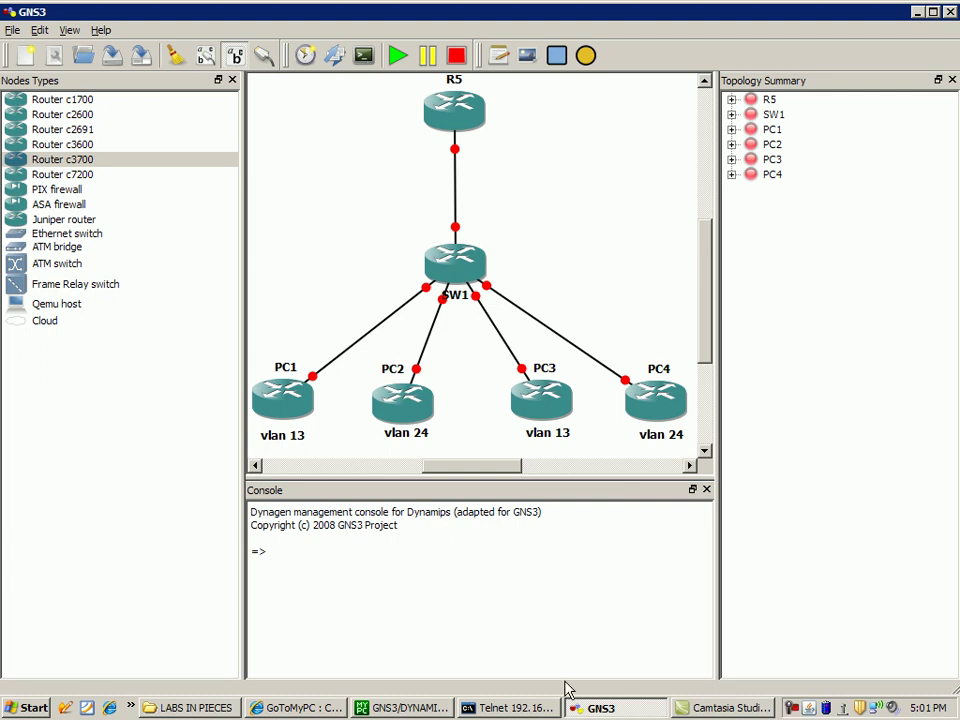
# - Return to the Telnet 192.168.1.1 console showing SW1's CDP neighbour list
pyautogui.click(466, 708)
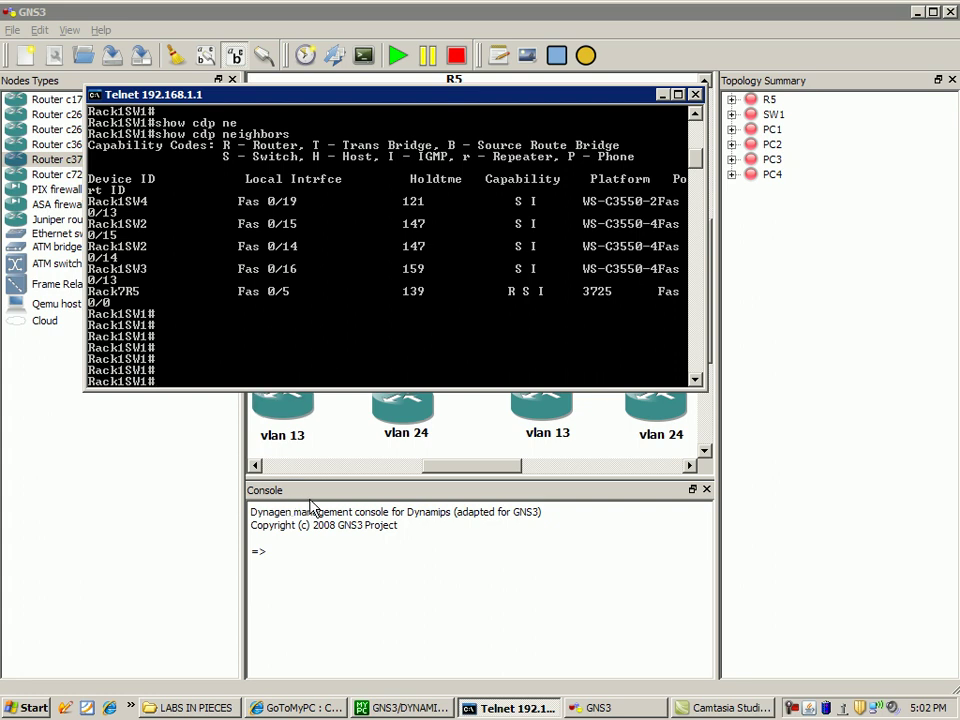
pyautogui.click(317, 448)
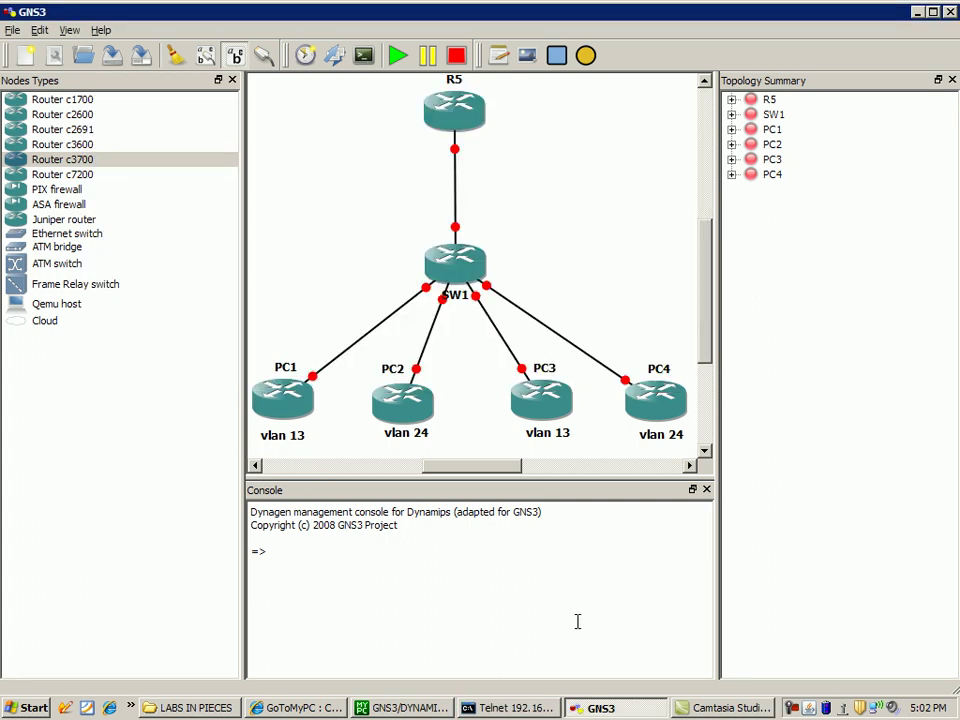
pyautogui.click(510, 710)
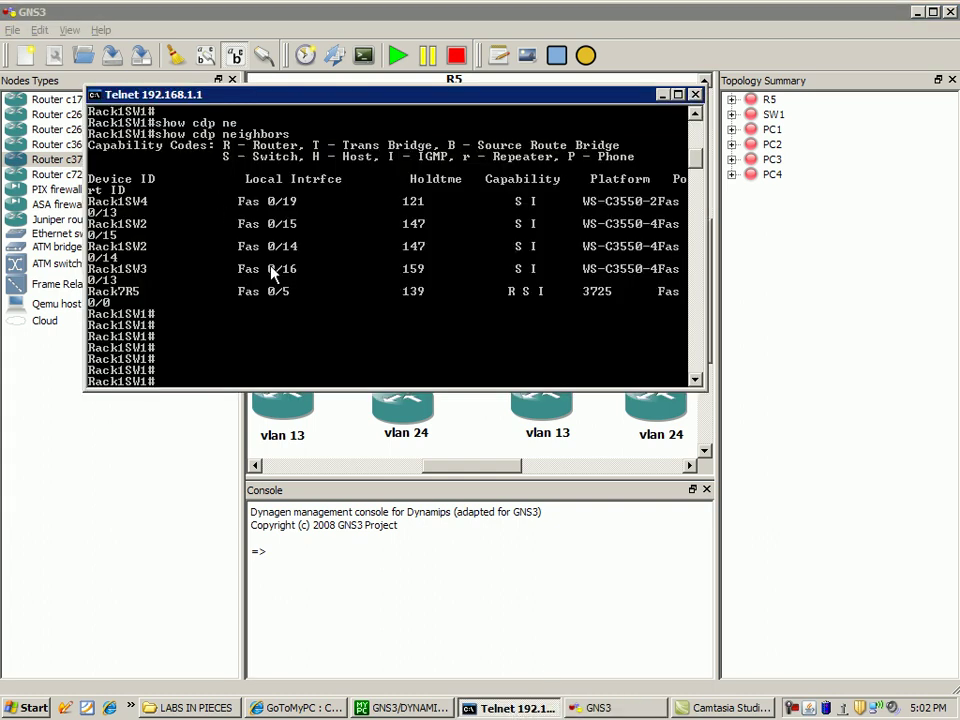
# - Enter config mode on interface fa0/1 and set 'switchport mode access'
pyautogui.write('config t')
pyautogui.press('Return')
pyautogui.write('int fa0/1')
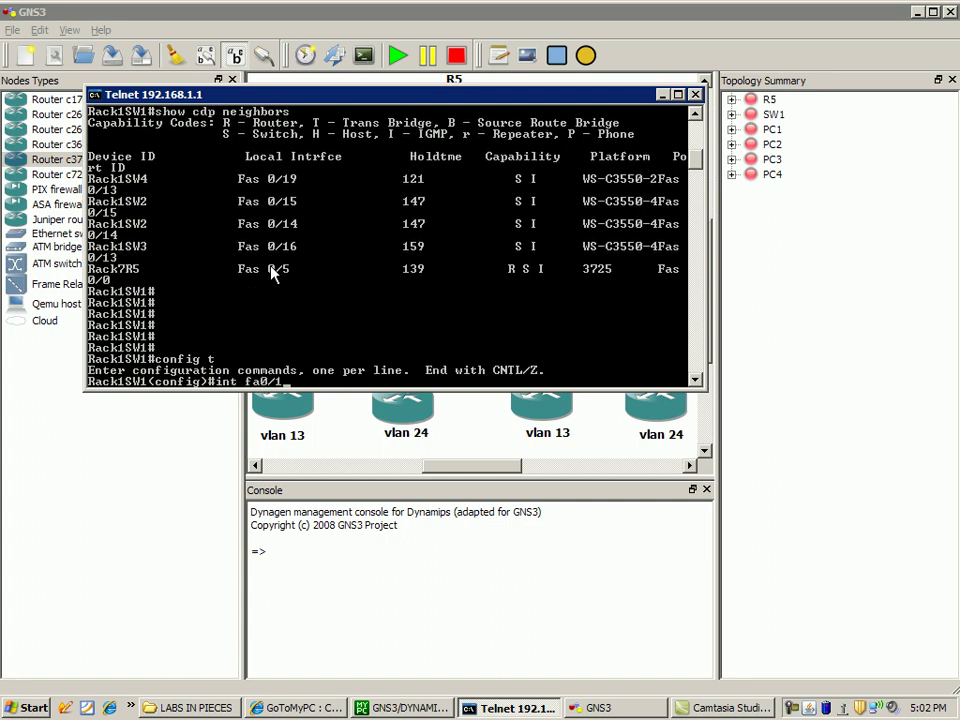
pyautogui.press('Return')
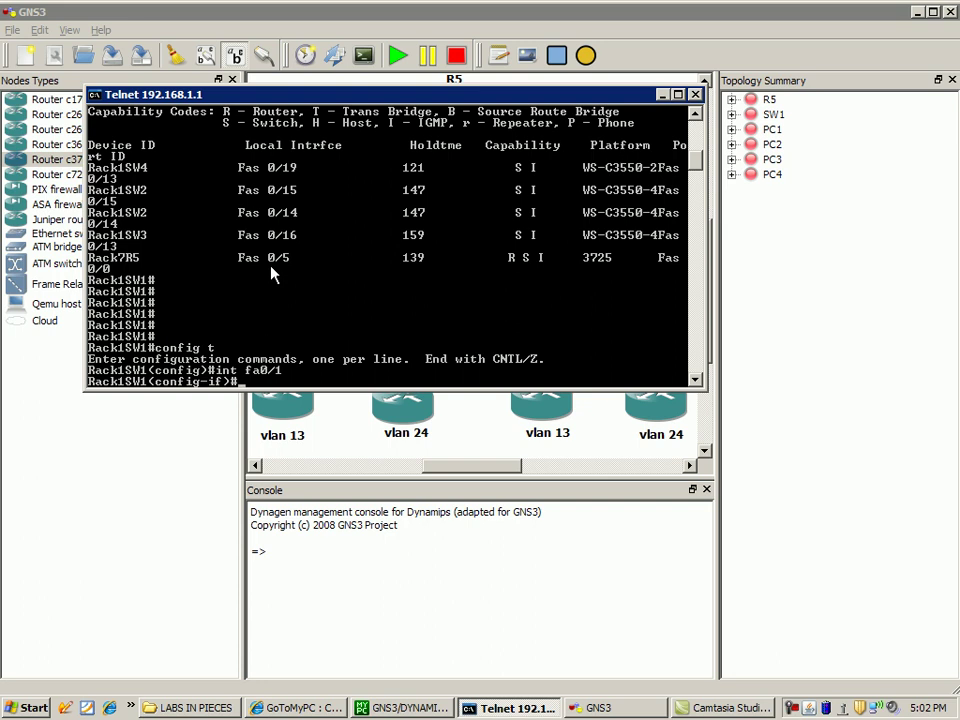
pyautogui.write('swi')
pyautogui.press('Tab')
pyautogui.write('tchport mod')
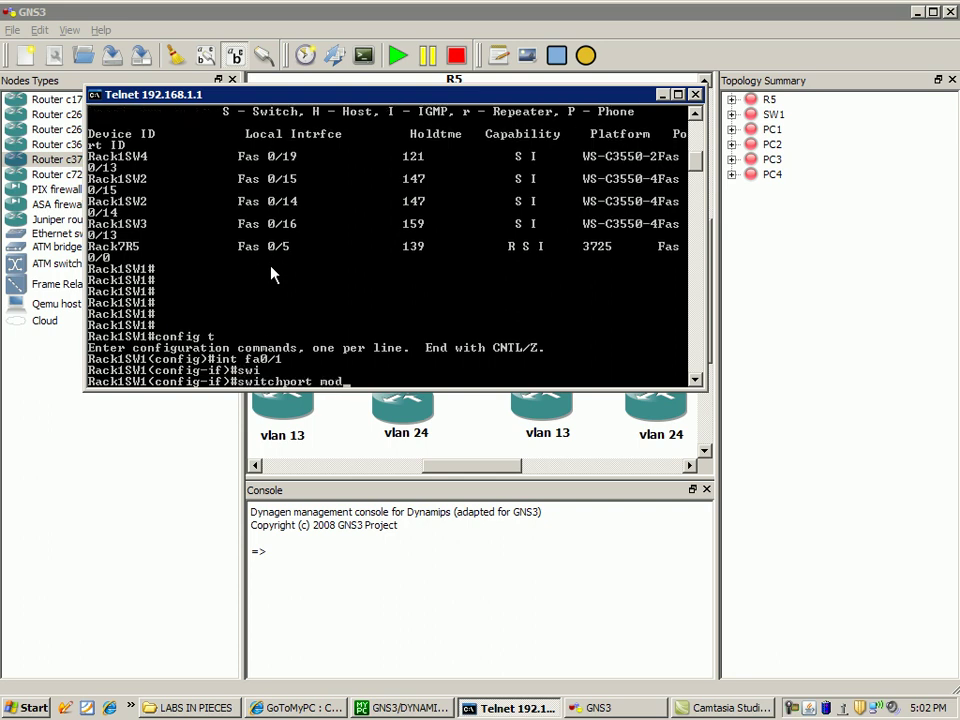
pyautogui.press('Tab')
pyautogui.write('acc')
pyautogui.press('Tab')
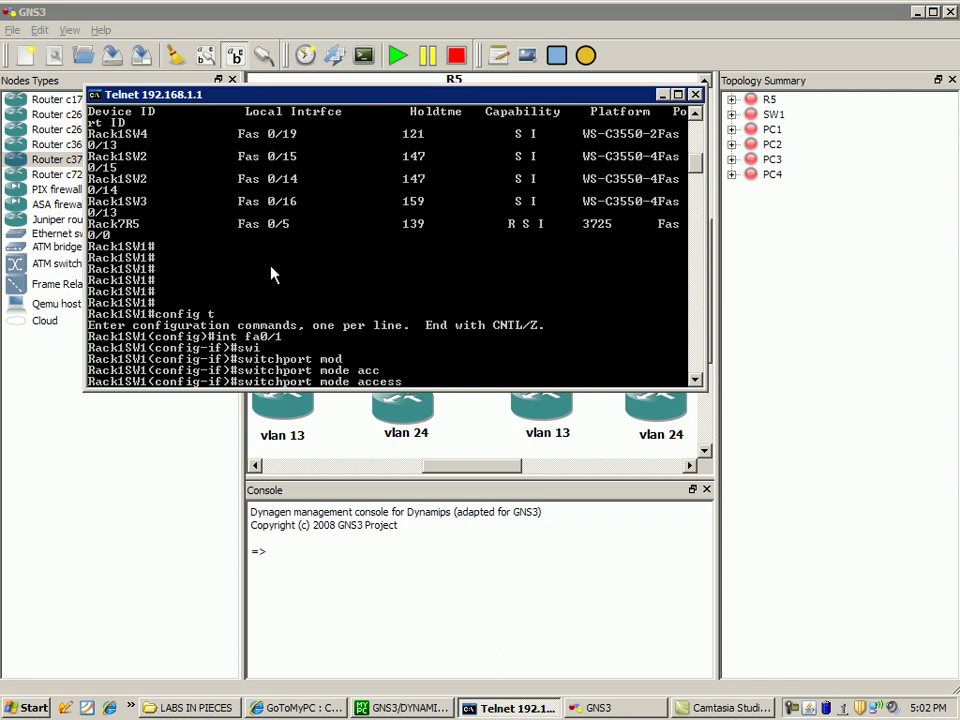
pyautogui.press('Return')
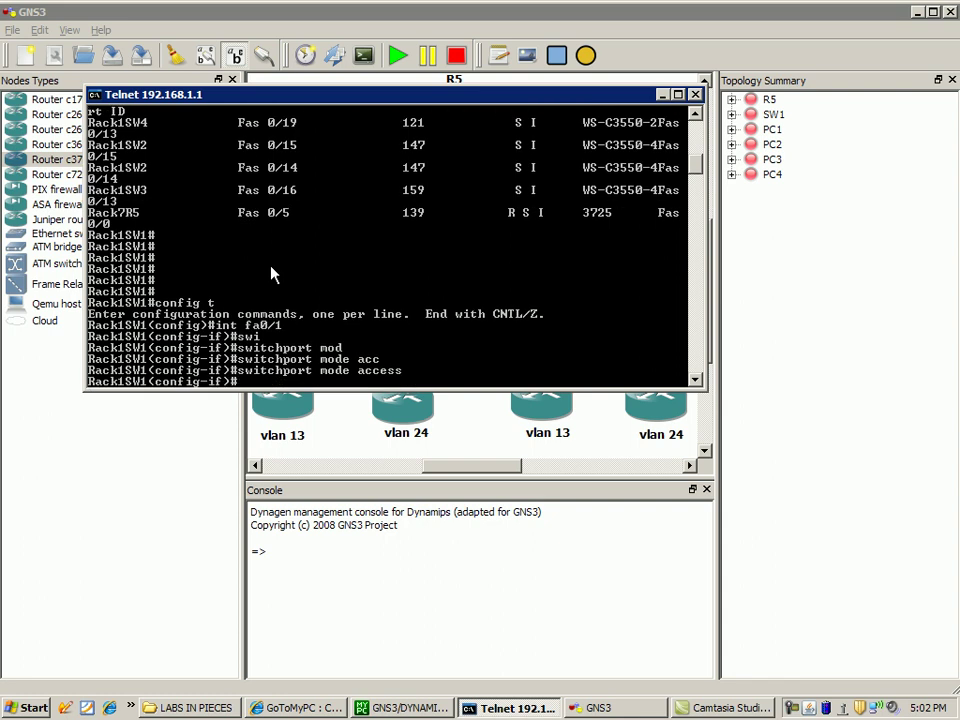
# - Assign fa0/1 to VLAN 13 with 'switchport access vlan 13', then exit with 'end'
pyautogui.write('swi')
pyautogui.press('Tab')
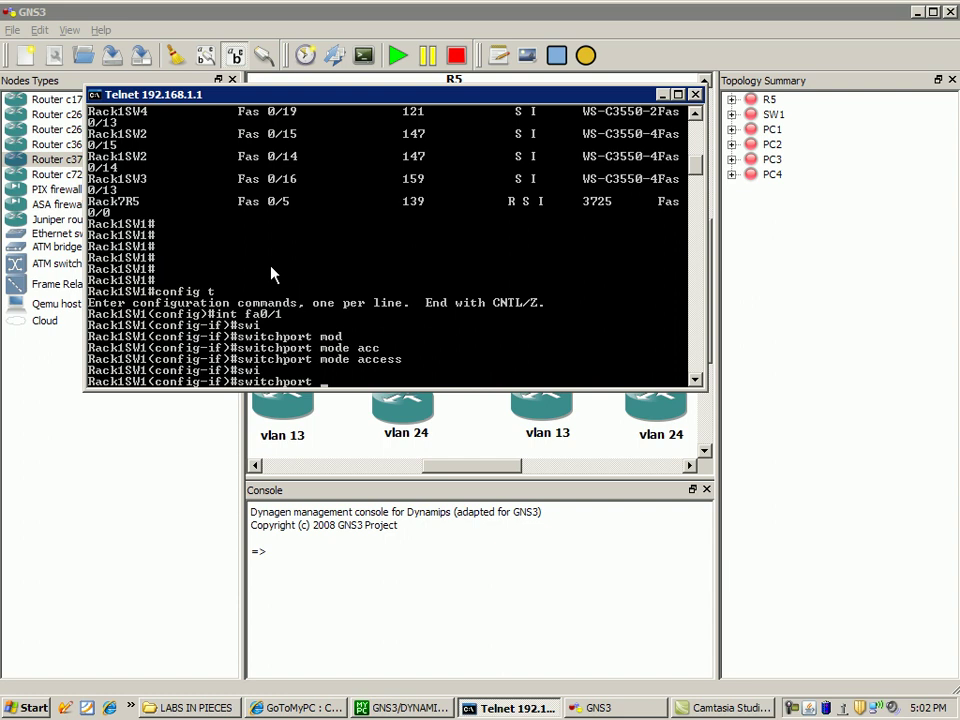
pyautogui.write('acc')
pyautogui.press('Tab')
pyautogui.write('vl')
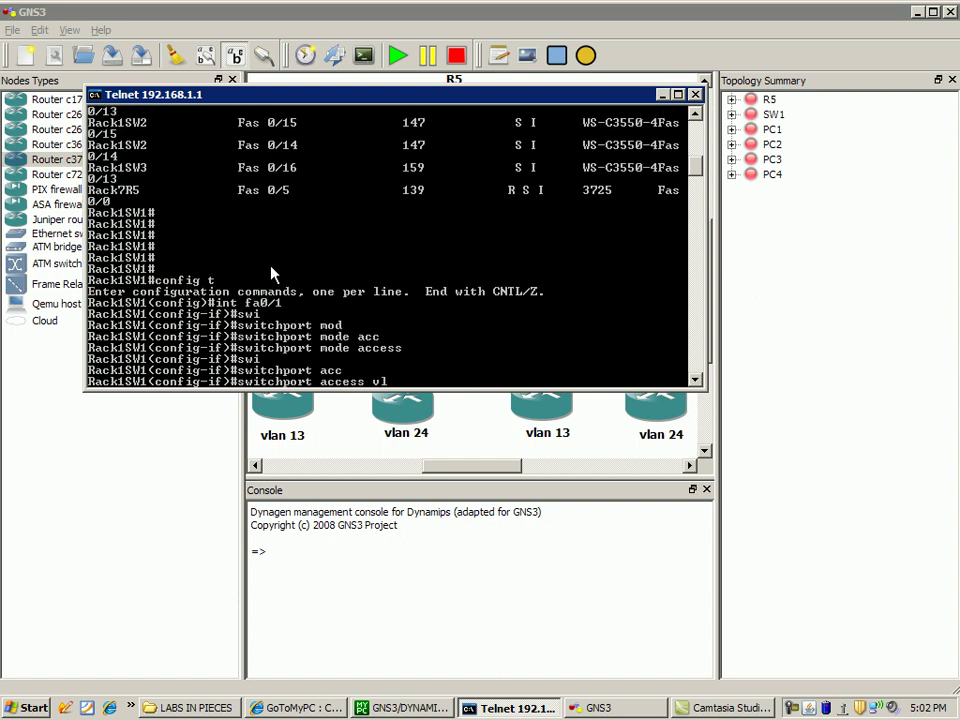
pyautogui.press('Tab')
pyautogui.write('13')
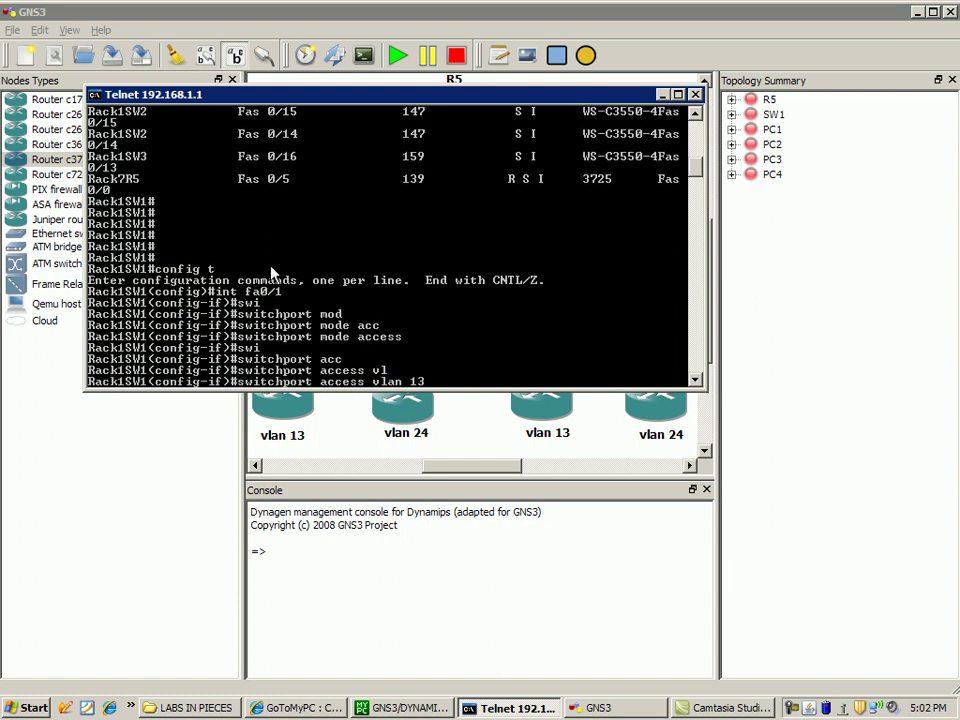
pyautogui.press('Return')
pyautogui.press('Return')
pyautogui.press('Return')
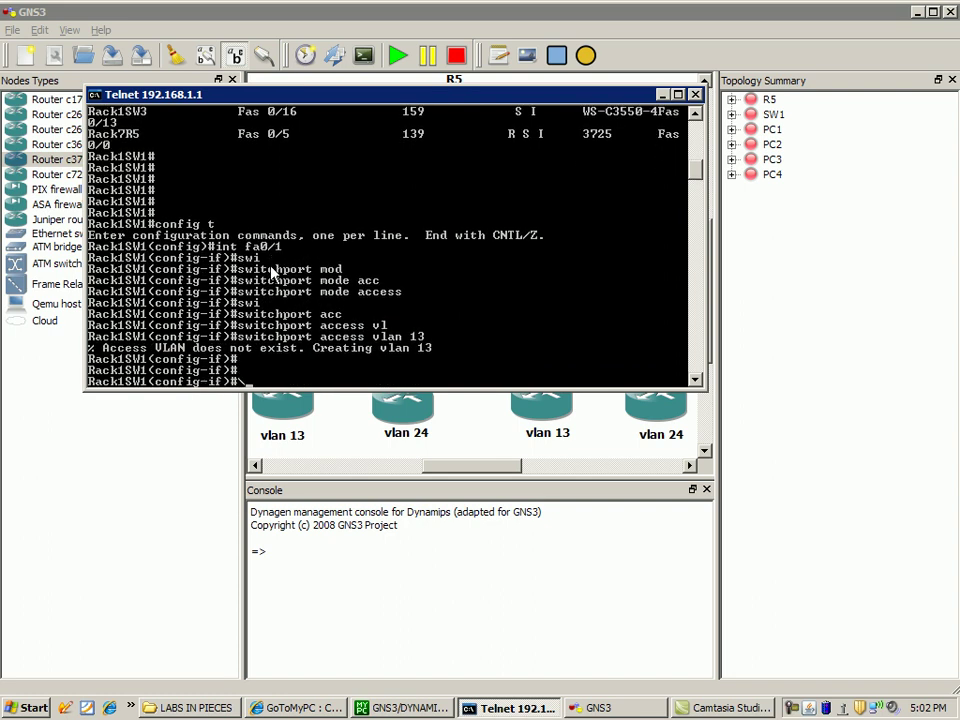
pyautogui.press('Return')
pyautogui.press('Return')
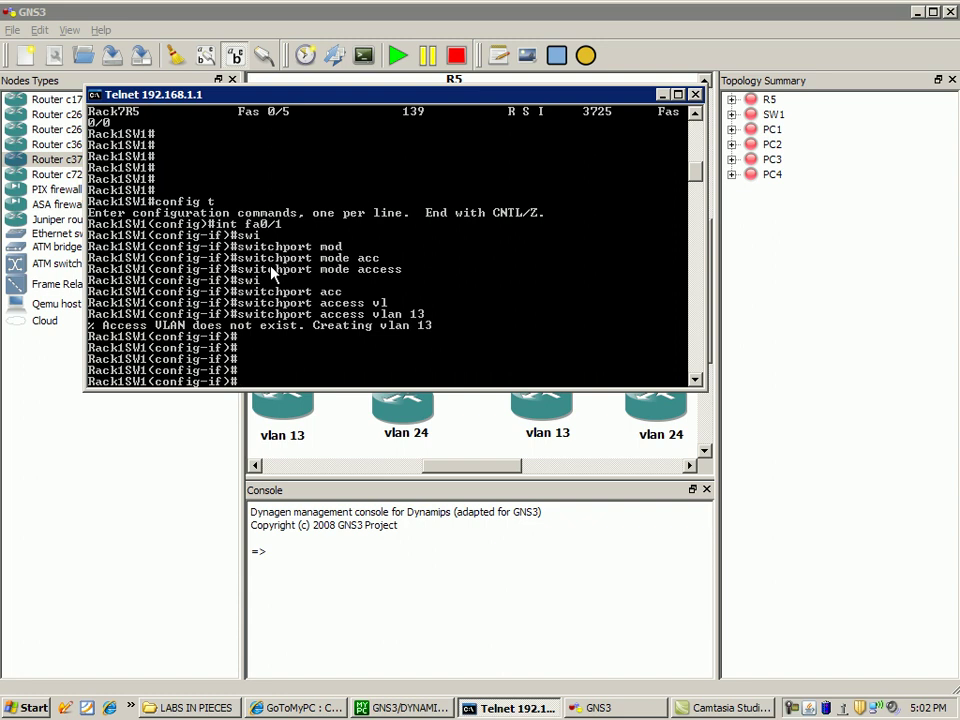
pyautogui.write('end')
pyautogui.press('Return')
pyautogui.press('Return')
pyautogui.press('Return')
pyautogui.press('Return')
pyautogui.press('Return')
# - Re-enter configuration mode with 'config t' and select interface fa0/2
pyautogui.press('Return')
pyautogui.press('Return')
pyautogui.press('Return')
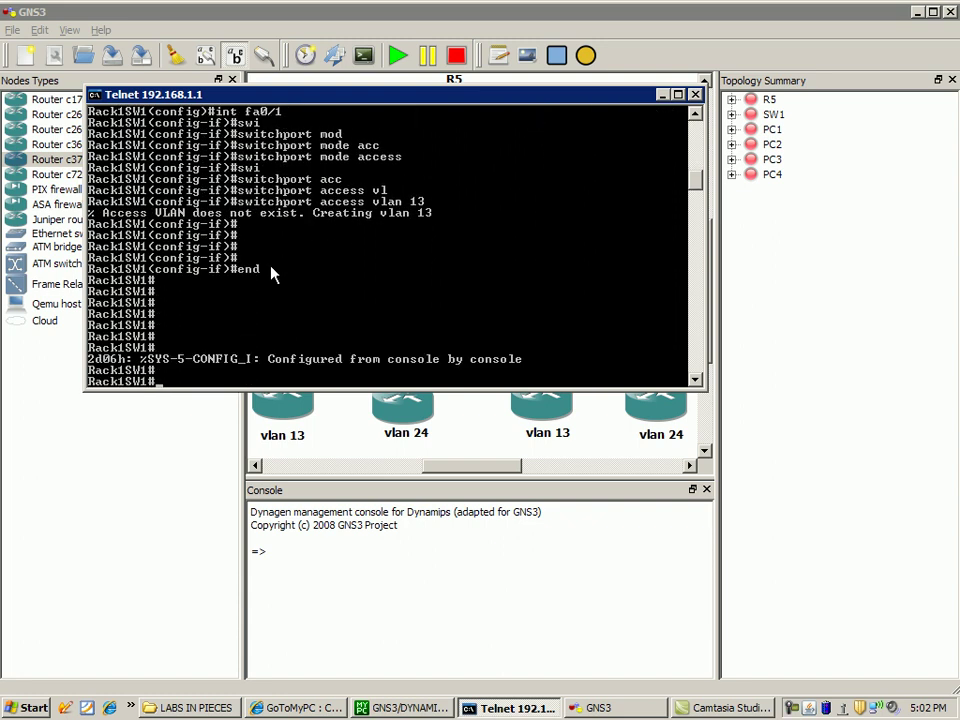
pyautogui.write('config t')
pyautogui.press('Return')
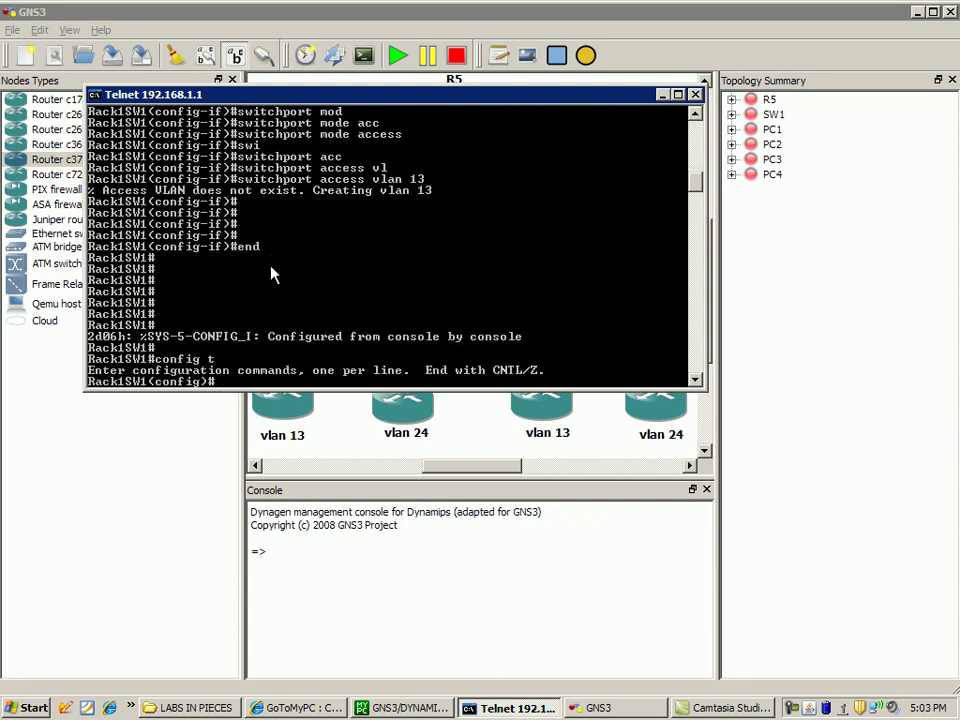
pyautogui.write('int fa0/2')
pyautogui.press('Return')
pyautogui.press('Return')
pyautogui.press('Return')
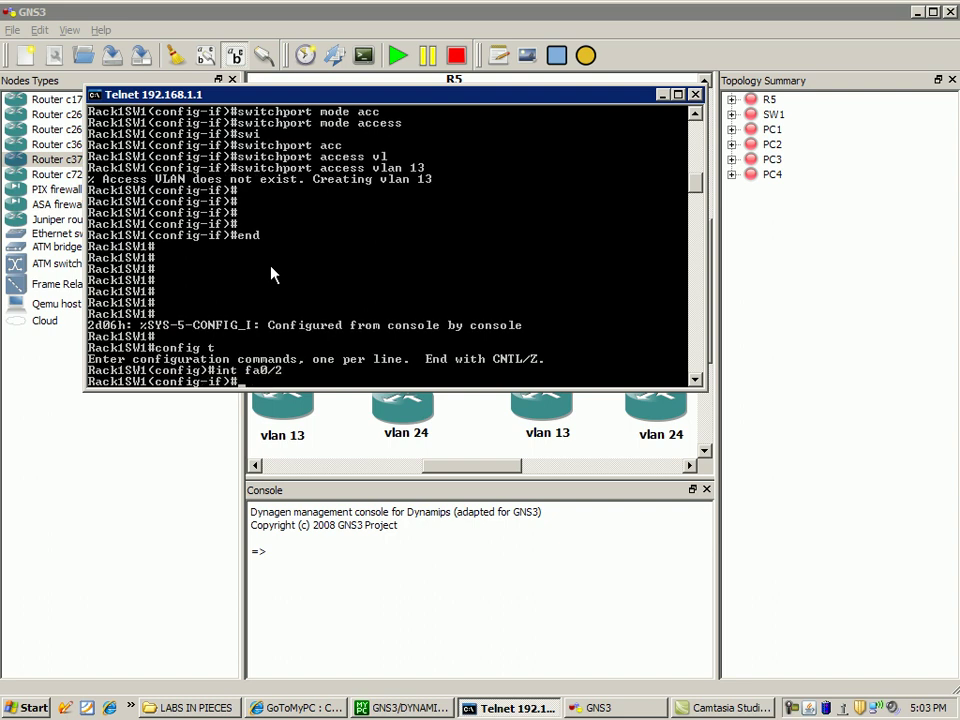